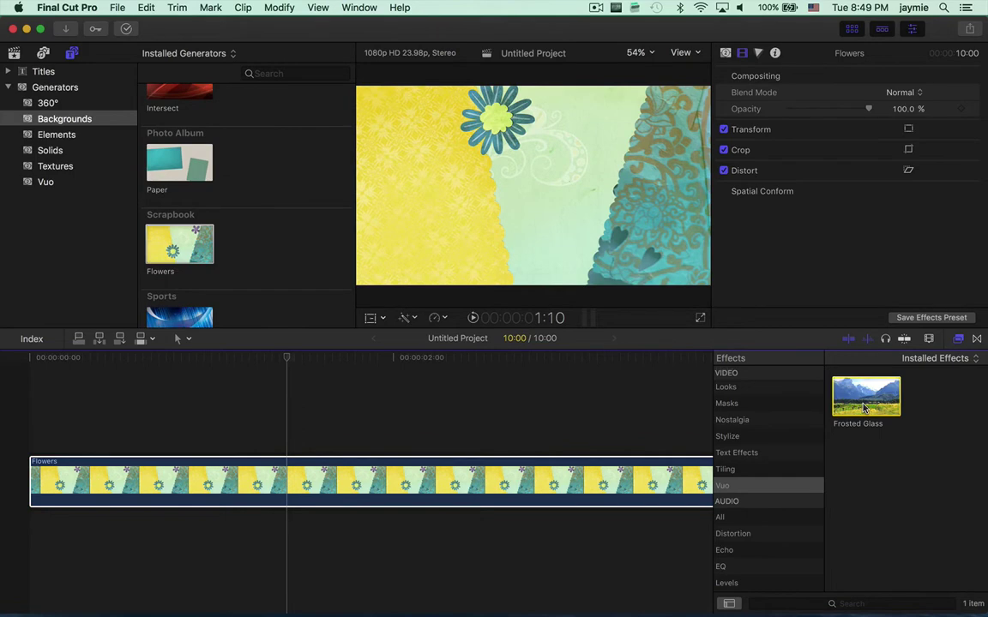
Apply the Frosted Glass effect to the Flowers clip and play it back.
{"action": "left_click_drag", "start_coordinate": [866, 396], "coordinate": [268, 467]}
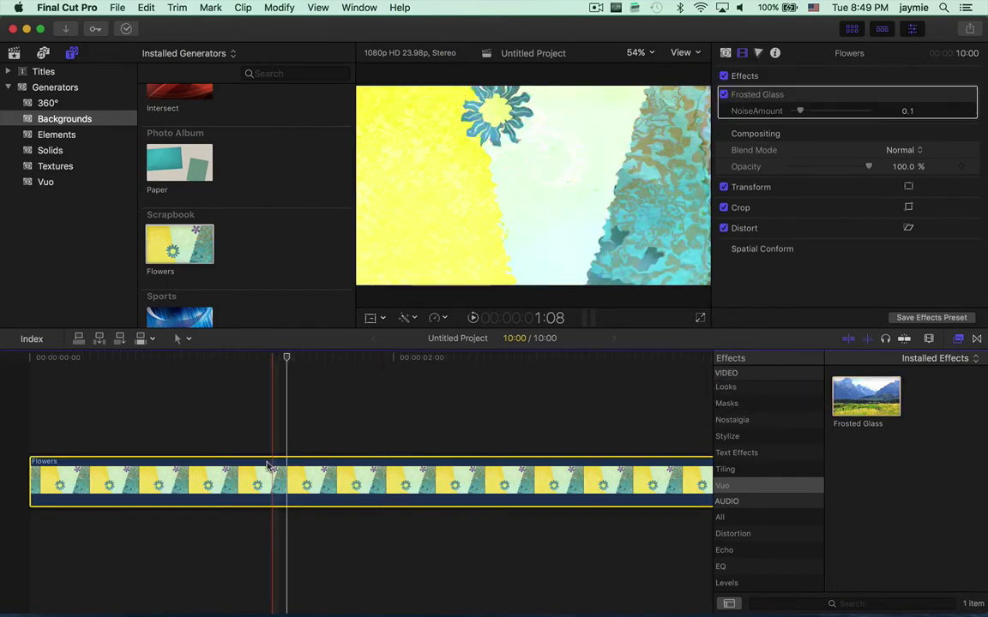
{"action": "key", "text": "space"}
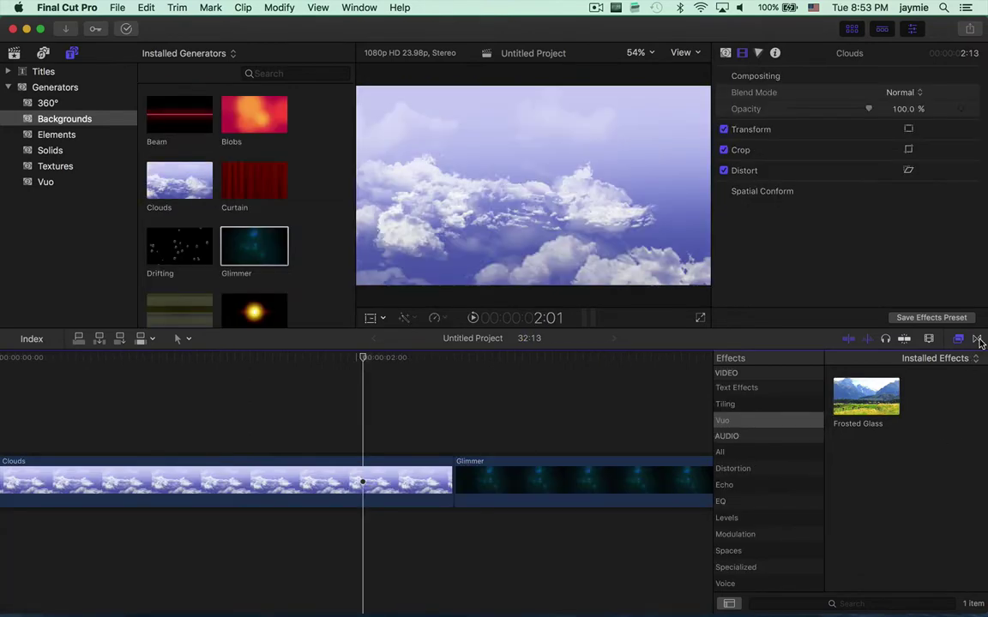
Add Blob Mask between Clouds and Glimmer, then play the Stegosaurus generator in a new project.
{"action": "left_click", "coordinate": [978, 339]}
{"action": "left_click_drag", "start_coordinate": [875, 412], "coordinate": [459, 487]}
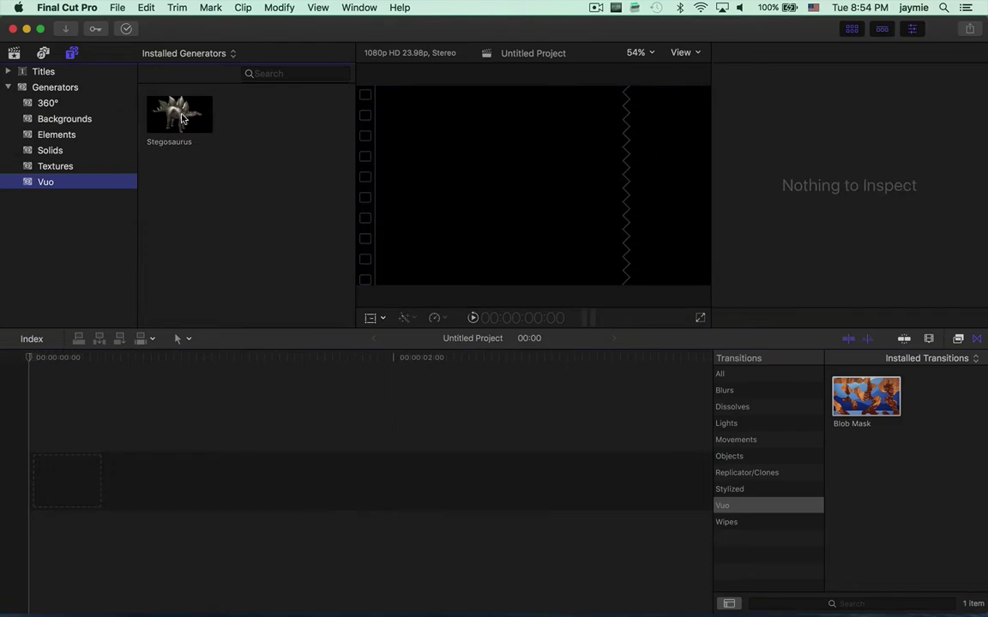
{"action": "left_click_drag", "start_coordinate": [168, 111], "coordinate": [43, 497]}
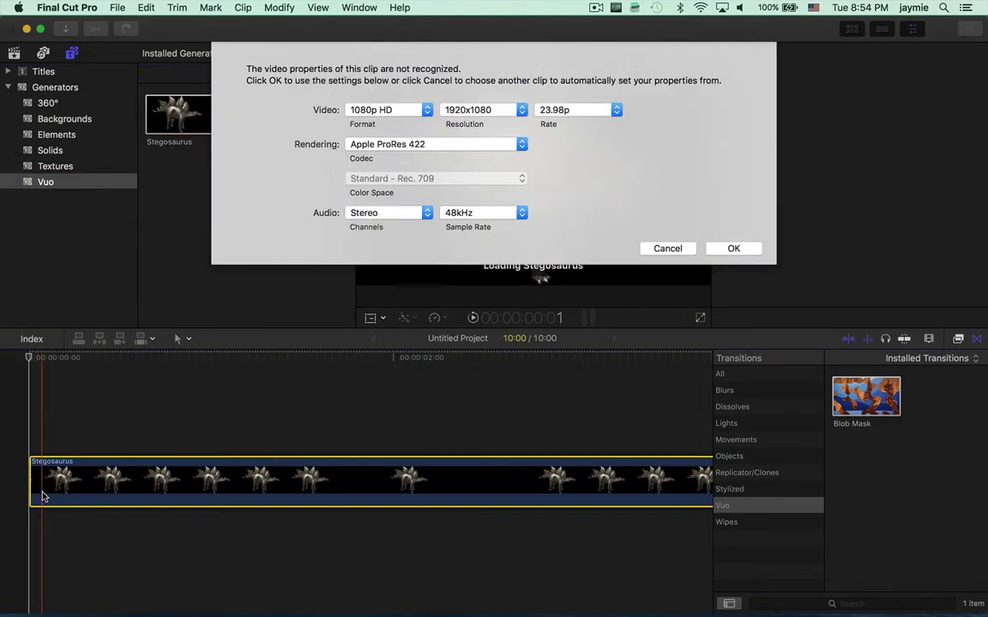
{"action": "key", "text": "Return"}
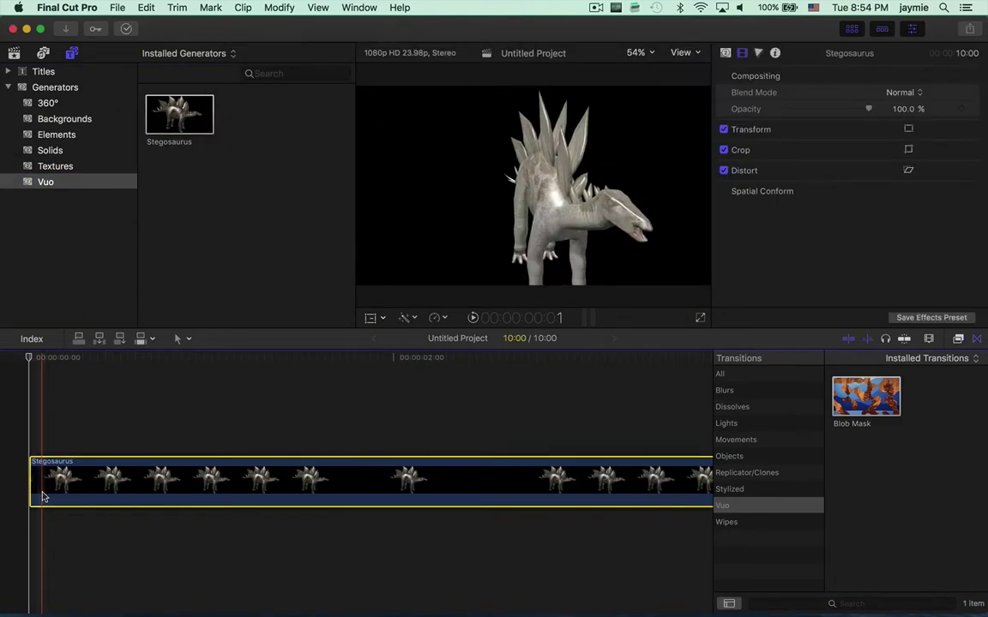
{"action": "key", "text": "space"}
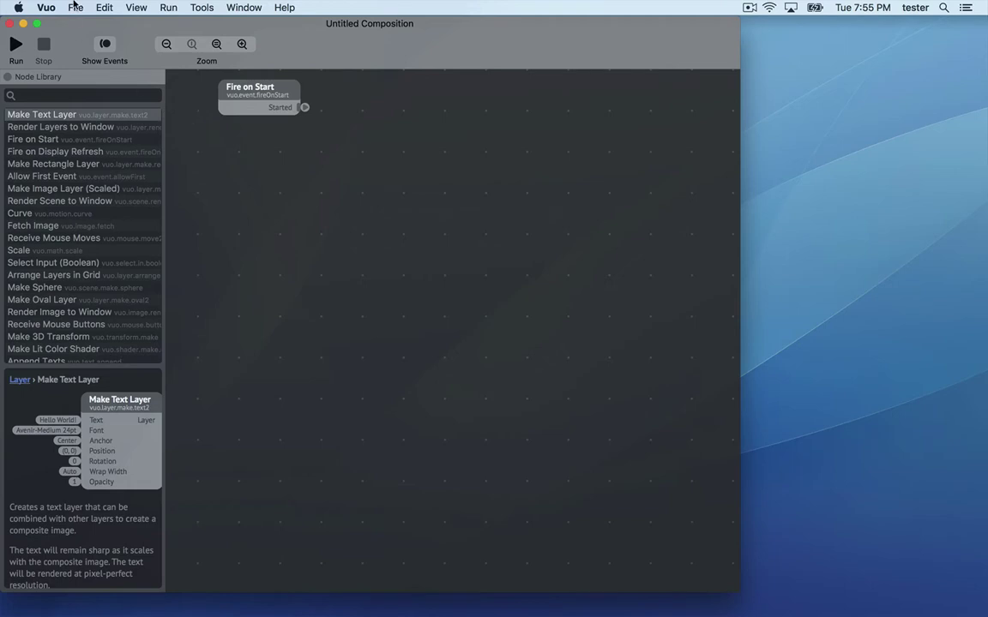
Create a new Vuo composition via File > New Composition from Template > Image Filter.
{"action": "left_click", "coordinate": [73, 7]}
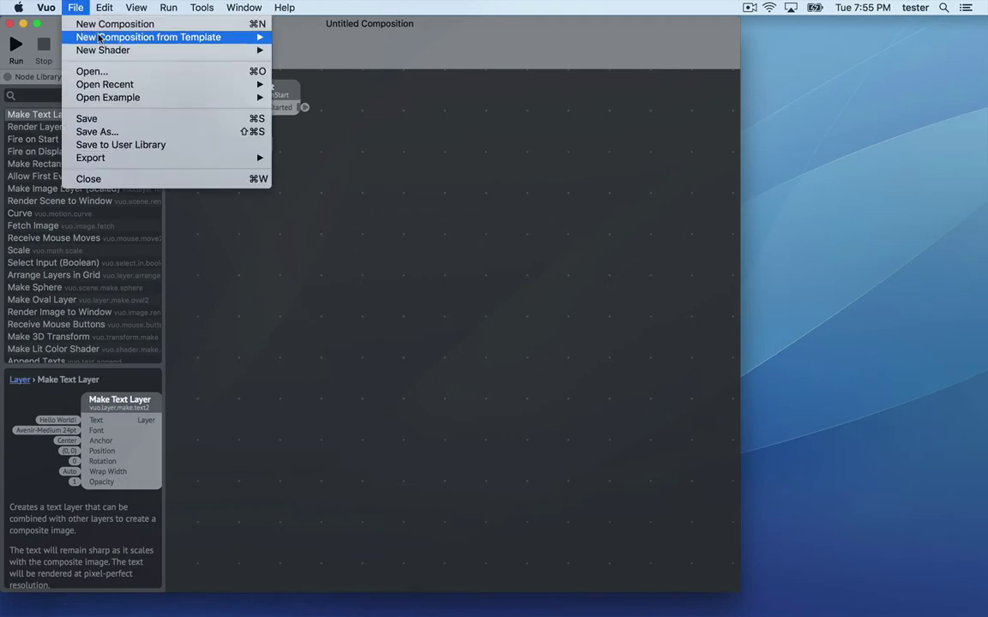
{"action": "mouse_move", "coordinate": [104, 40]}
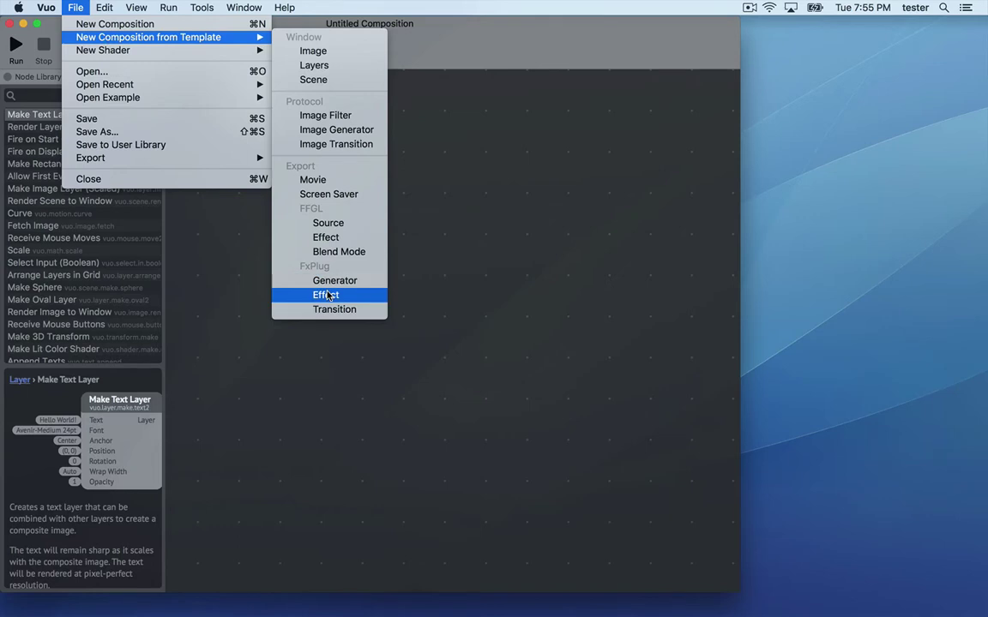
{"action": "left_click", "coordinate": [346, 120]}
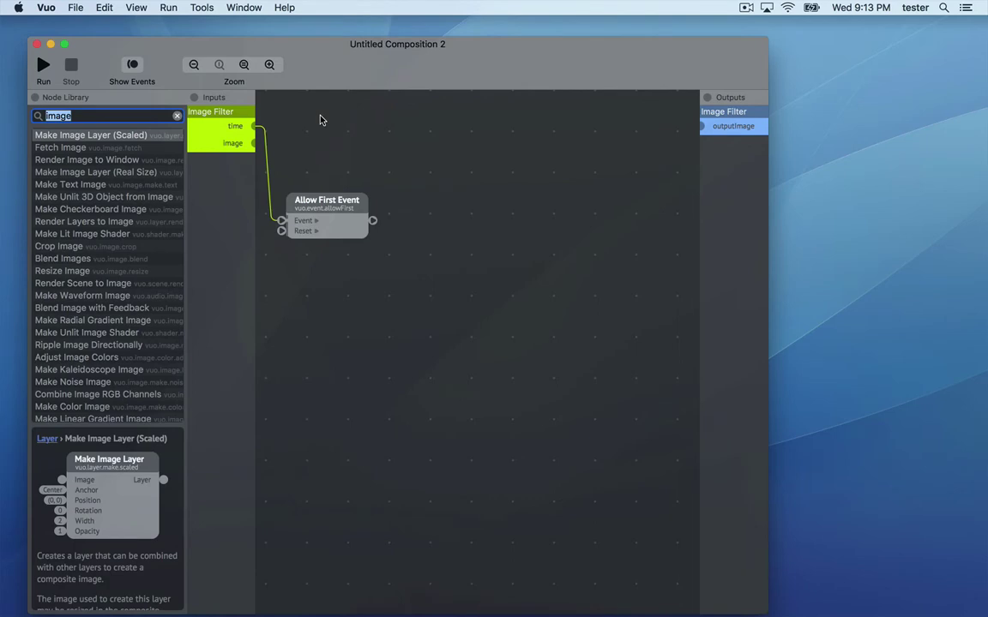
Add a Frost Image node wired time→Noise Time, image→Image, and output→outputImage.
{"action": "type", "text": "frost"}
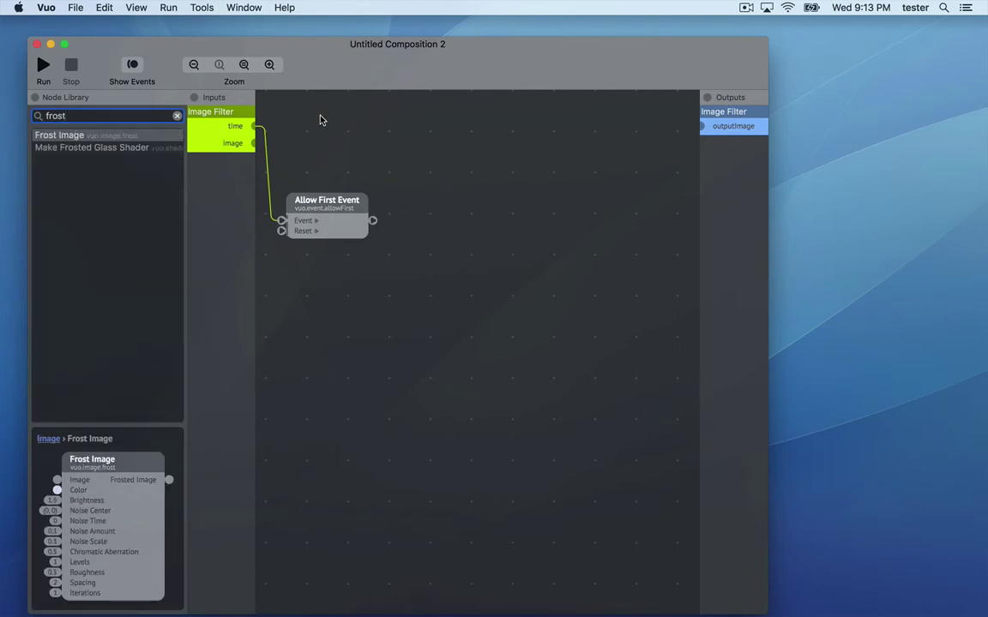
{"action": "left_click_drag", "start_coordinate": [96, 134], "coordinate": [455, 170]}
{"action": "left_click_drag", "start_coordinate": [257, 130], "coordinate": [443, 230]}
{"action": "left_click_drag", "start_coordinate": [253, 144], "coordinate": [446, 190]}
{"action": "left_click_drag", "start_coordinate": [549, 192], "coordinate": [701, 126]}
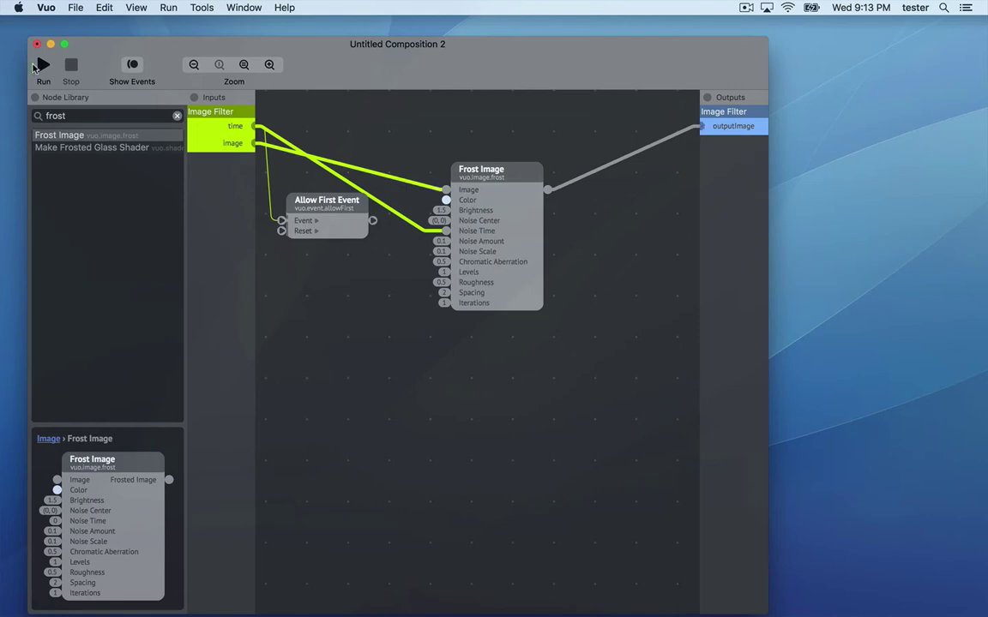
Run the filter to preview it on the hummingbird and delete the Allow First Event node.
{"action": "left_click", "coordinate": [41, 66]}
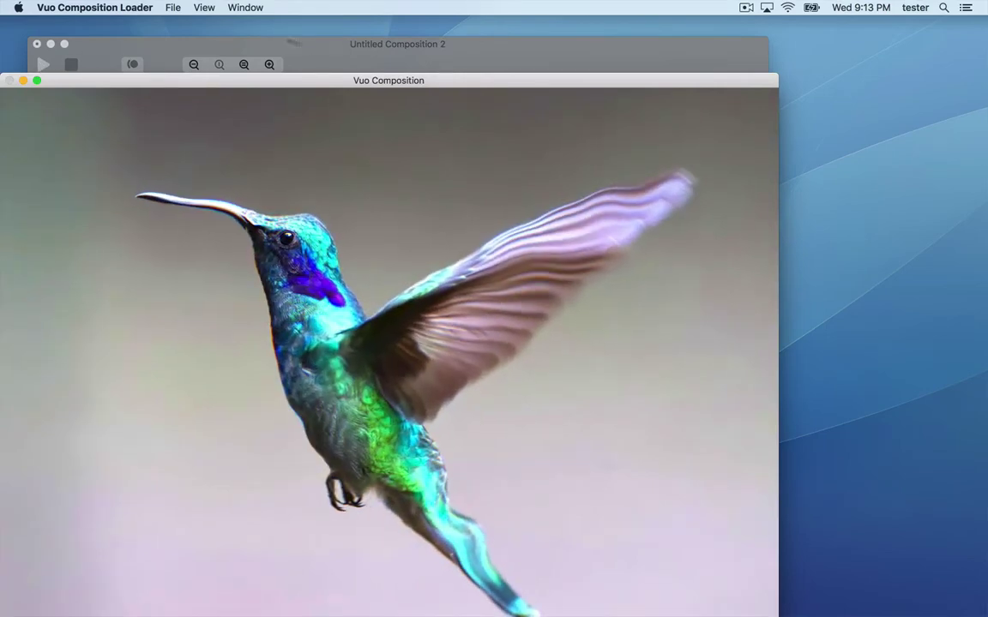
{"action": "key", "text": "super+q"}
{"action": "left_click_drag", "start_coordinate": [321, 67], "coordinate": [744, 47]}
{"action": "left_click", "coordinate": [752, 193]}
{"action": "key", "text": "BackSpace"}
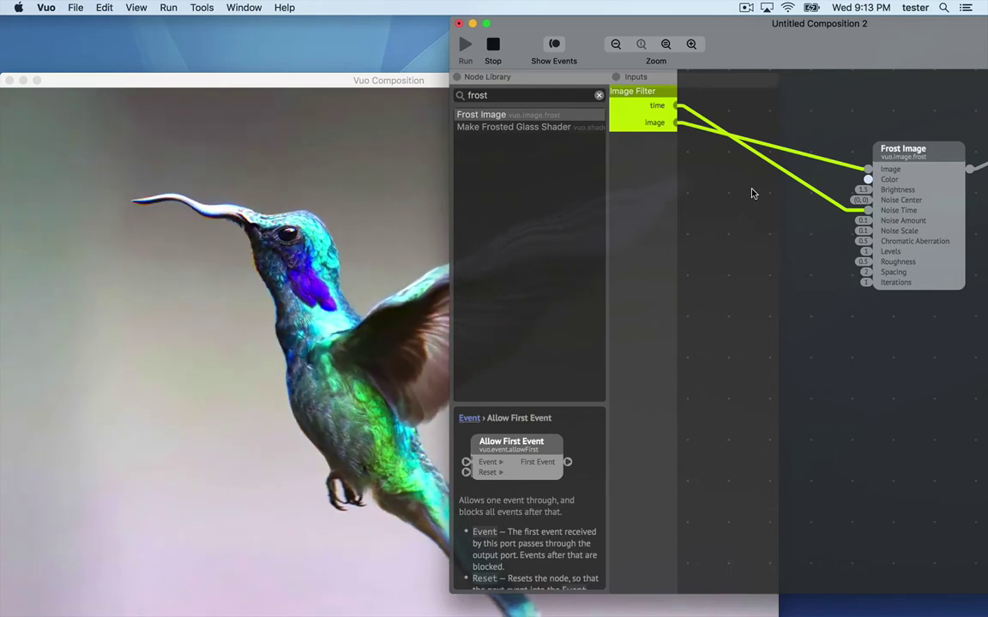
Set Noise Scale to 0.05 and Chromatic Aberration to 1, and publish Noise Amount.
{"action": "left_click", "coordinate": [863, 230]}
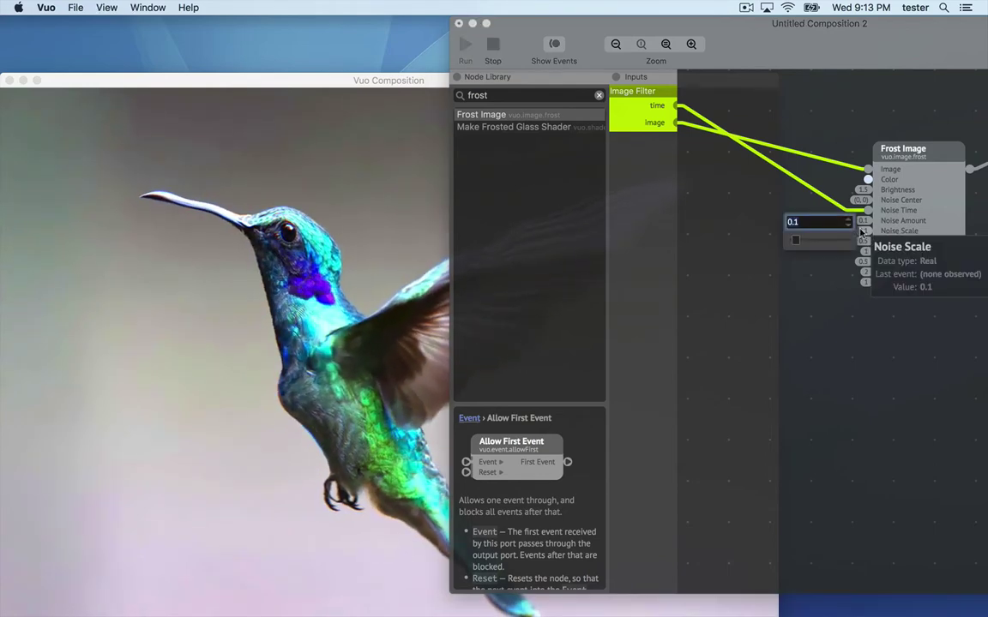
{"action": "left_click_drag", "start_coordinate": [795, 241], "coordinate": [793, 241]}
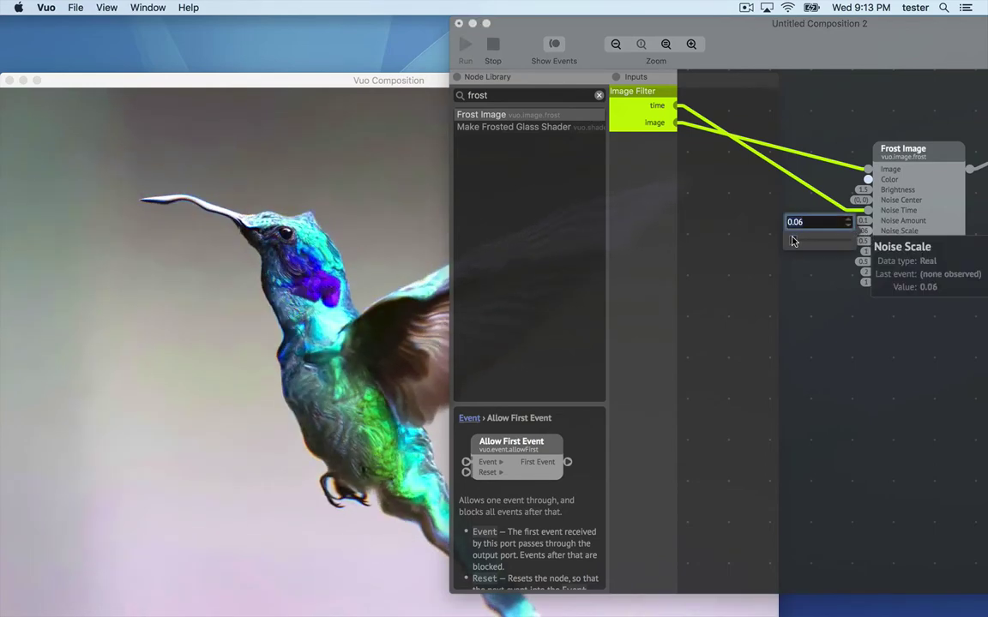
{"action": "left_click", "coordinate": [825, 293]}
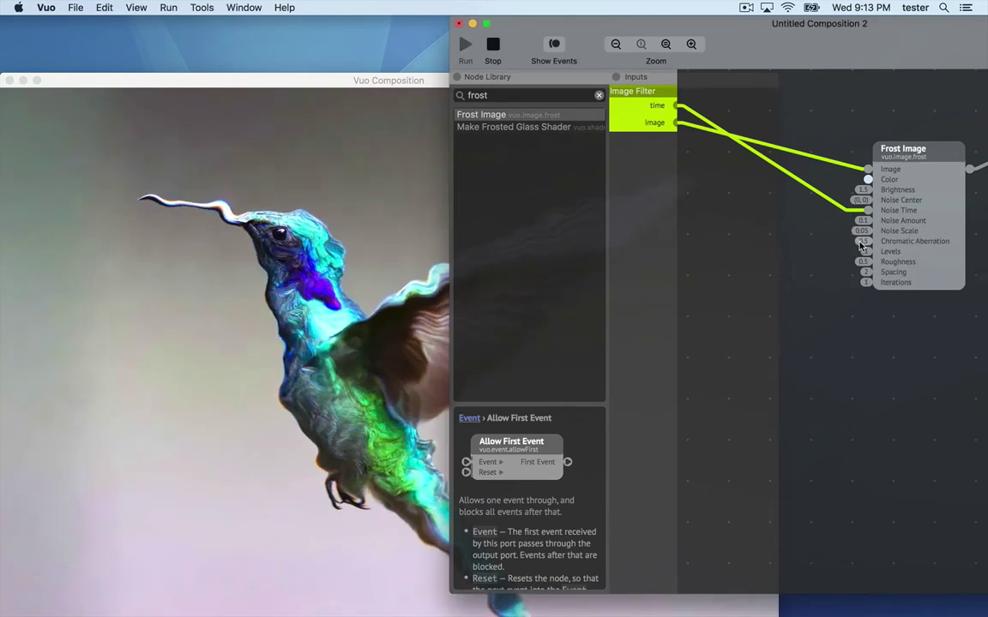
{"action": "left_click", "coordinate": [863, 240]}
{"action": "type", "text": "1"}
{"action": "left_click", "coordinate": [817, 326]}
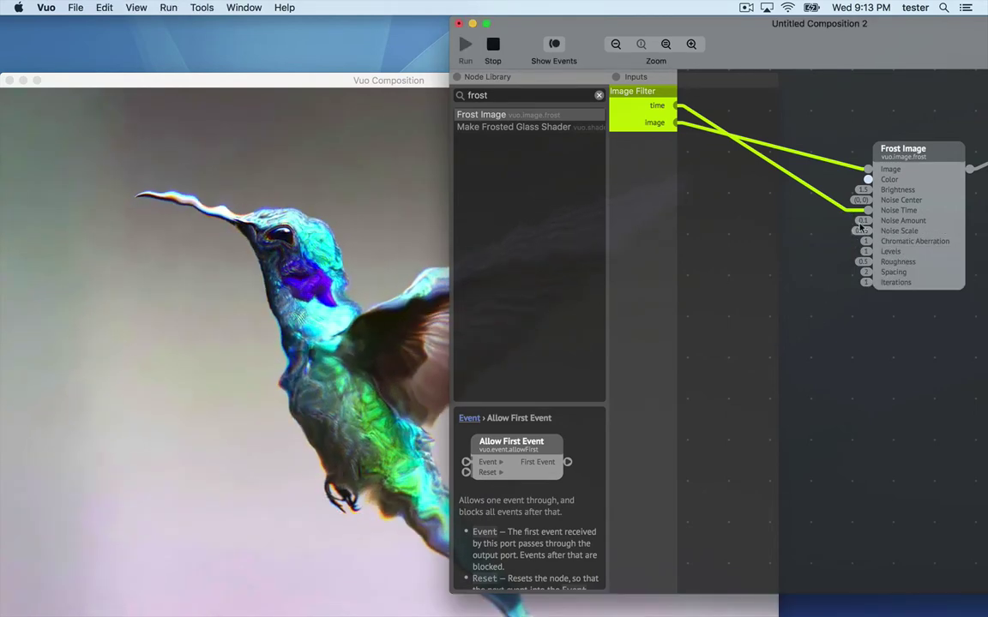
{"action": "left_click_drag", "start_coordinate": [866, 221], "coordinate": [656, 154]}
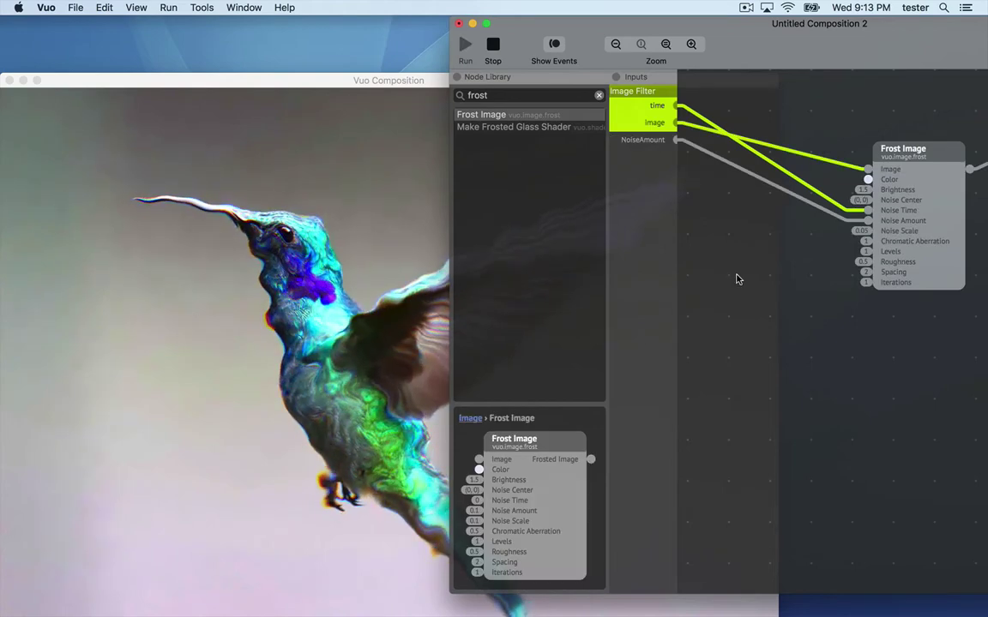
Save the composition as 'Frosted Glass'.
{"action": "left_click", "coordinate": [74, 8]}
{"action": "left_click", "coordinate": [110, 109]}
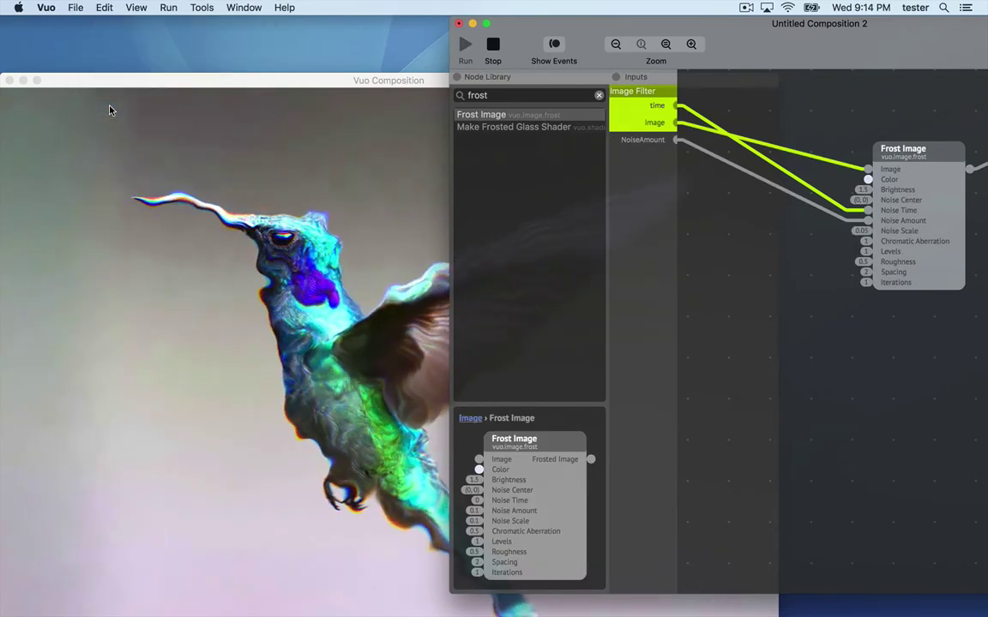
{"action": "type", "text": "Frosted Glass"}
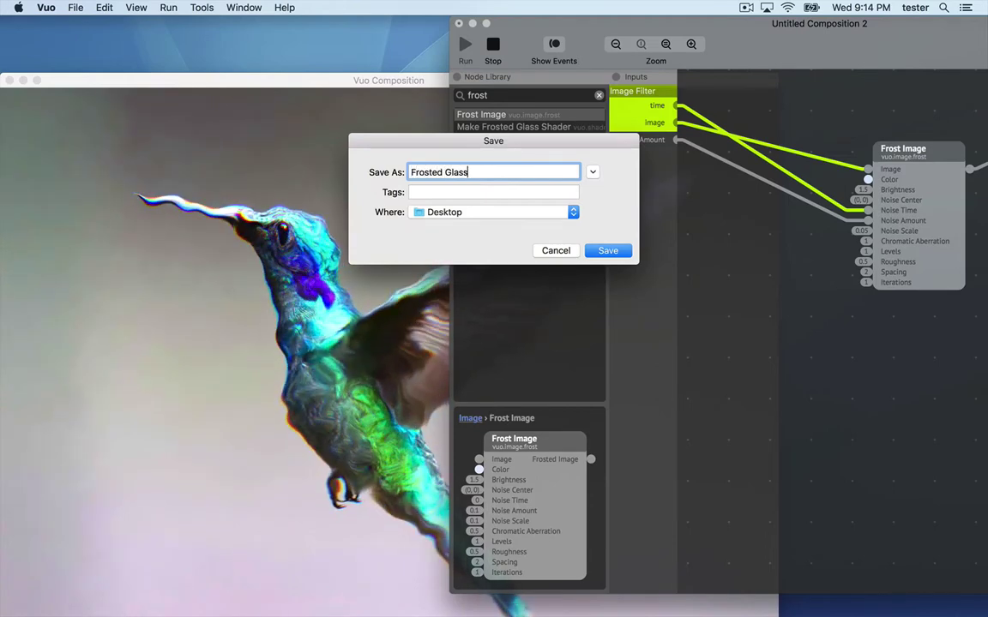
{"action": "key", "text": "Return"}
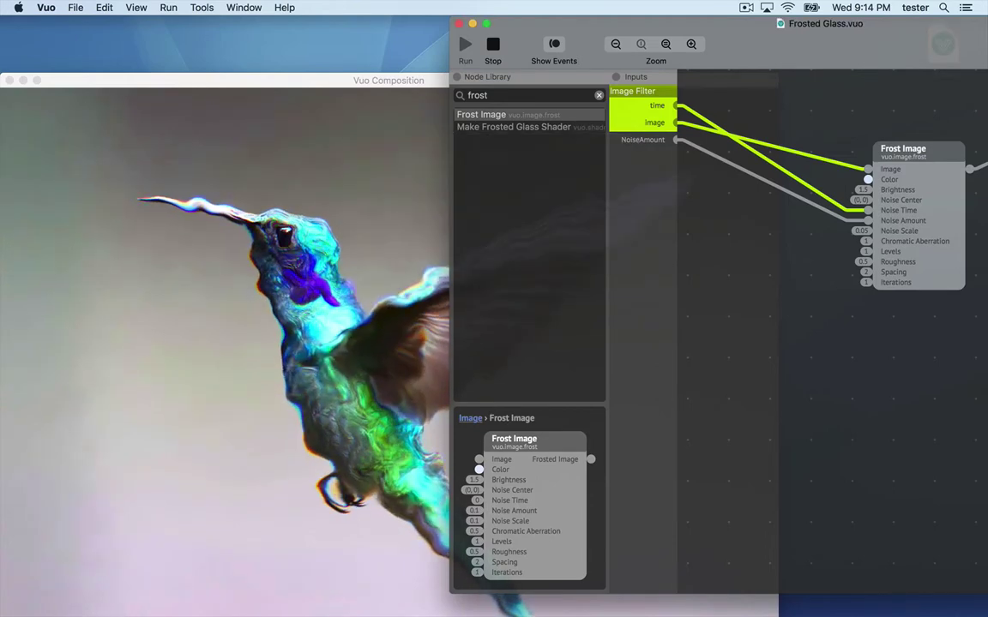
Export the composition as an FxPlug plugin via File > Export.
{"action": "left_click", "coordinate": [75, 7]}
{"action": "mouse_move", "coordinate": [196, 150]}
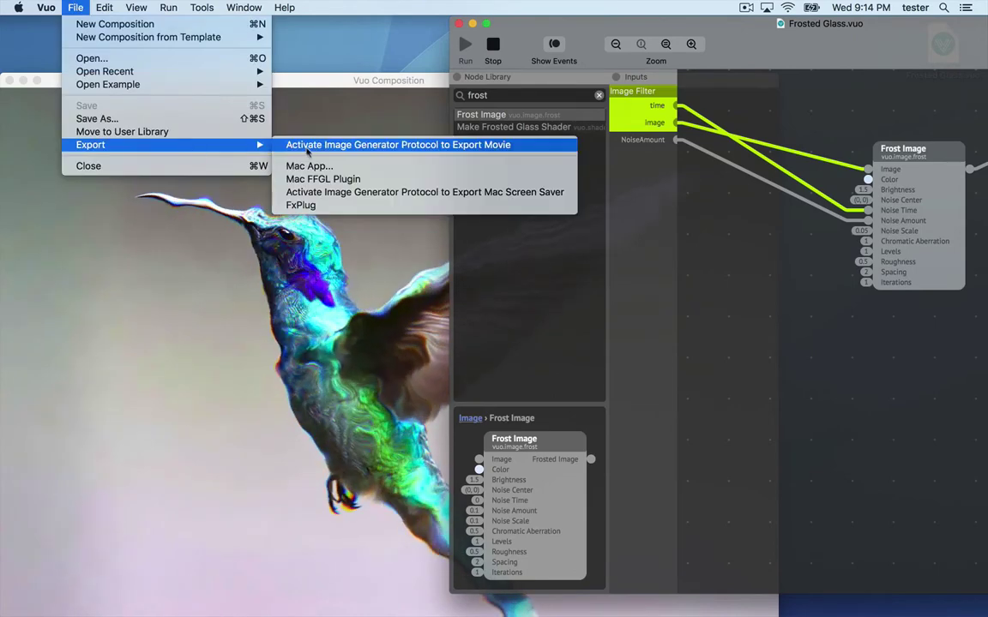
{"action": "left_click", "coordinate": [314, 205]}
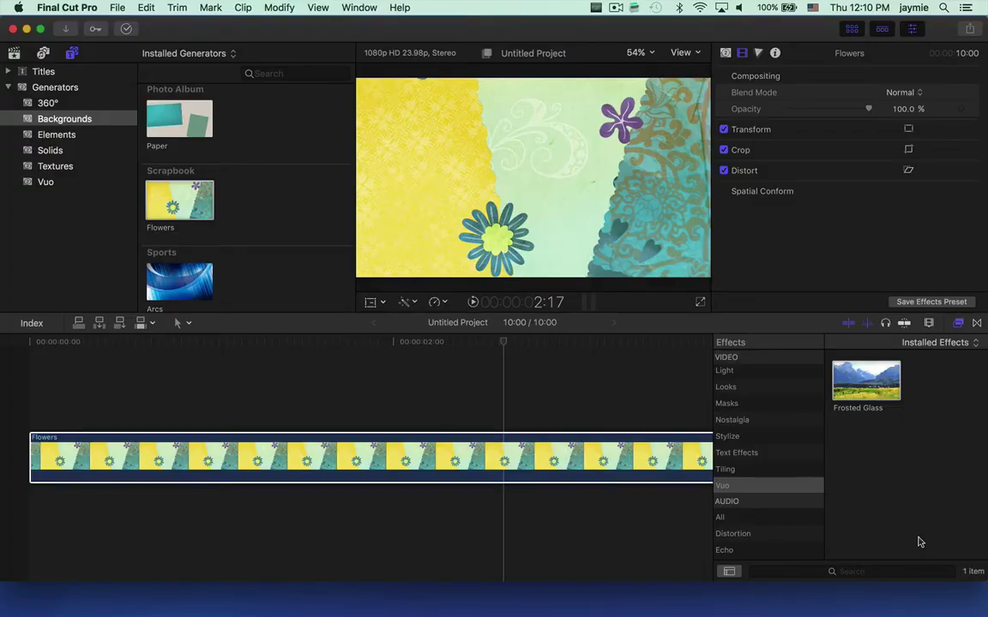
Drop the Vuo Frosted Glass effect on the Flowers clip and raise NoiseAmount to about 0.93.
{"action": "left_click_drag", "start_coordinate": [871, 386], "coordinate": [588, 455]}
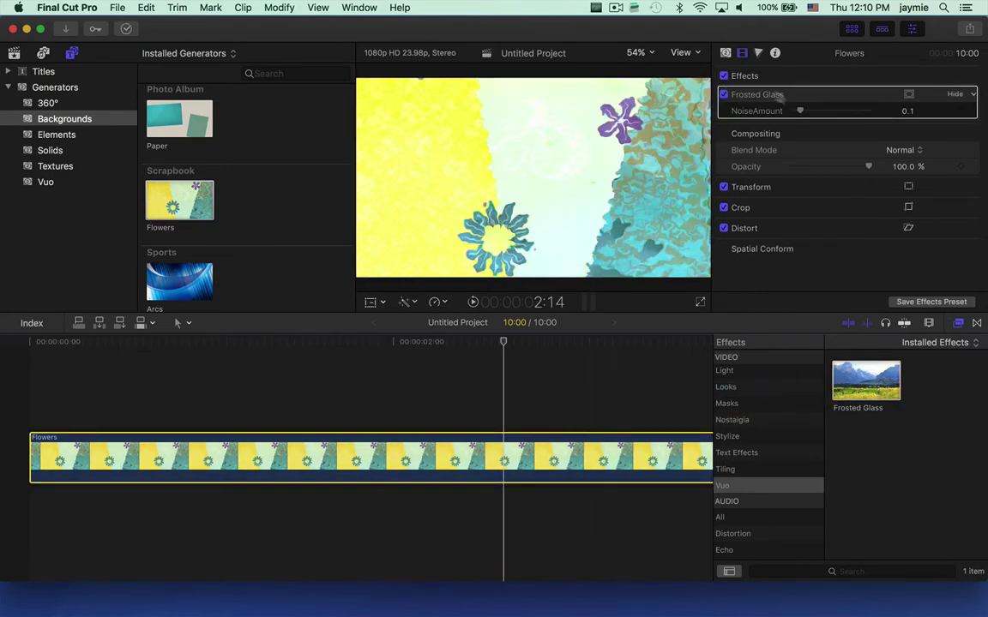
{"action": "left_click_drag", "start_coordinate": [801, 112], "coordinate": [864, 125]}
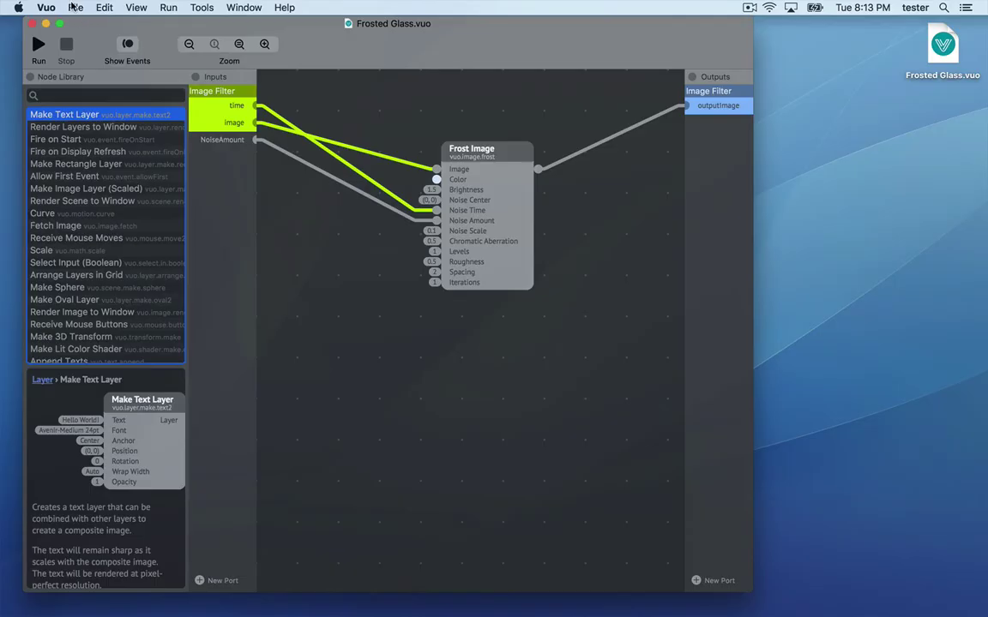
Show the New Composition from Template list, including the FxPlug Generator, Effect and Transition templates.
{"action": "left_click", "coordinate": [74, 6]}
{"action": "mouse_move", "coordinate": [100, 40]}
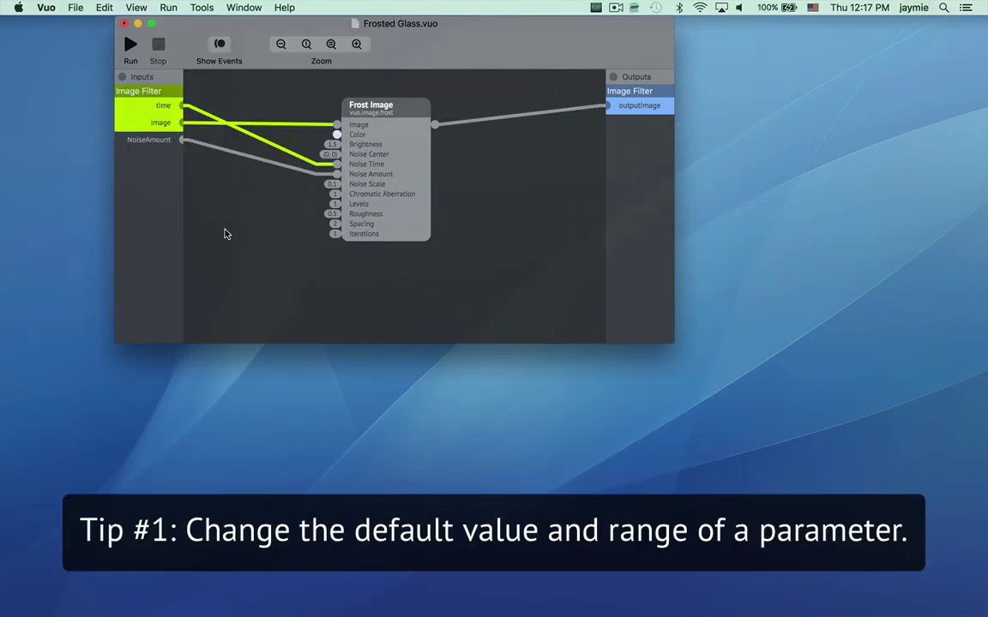
Give the NoiseAmount published input a default of 0.5 and a Suggested Max of 2.
{"action": "left_click", "coordinate": [154, 144]}
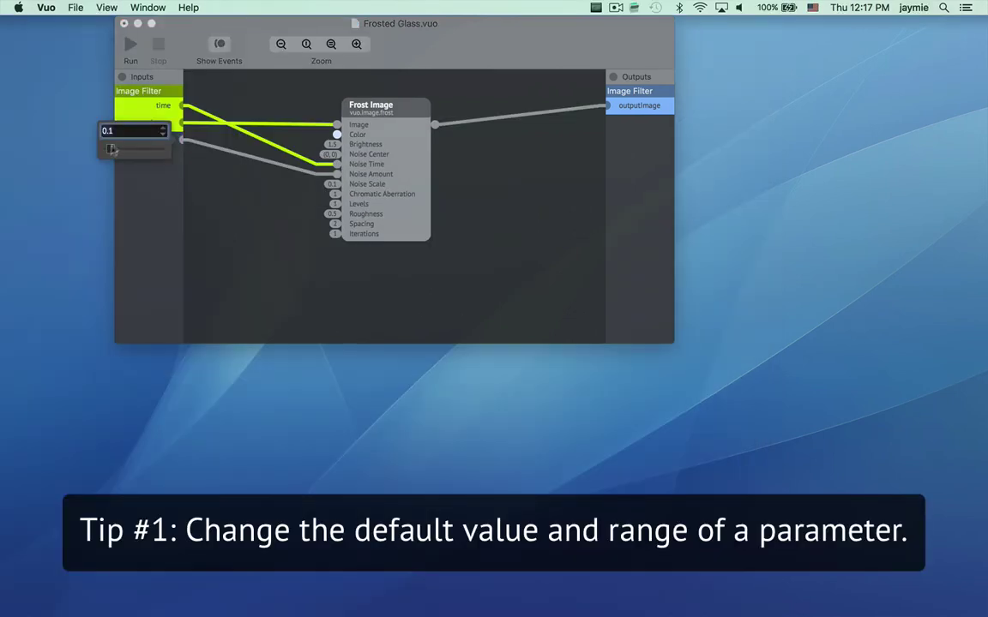
{"action": "left_click_drag", "start_coordinate": [108, 152], "coordinate": [135, 149]}
{"action": "left_click", "coordinate": [213, 198]}
{"action": "right_click", "coordinate": [156, 144]}
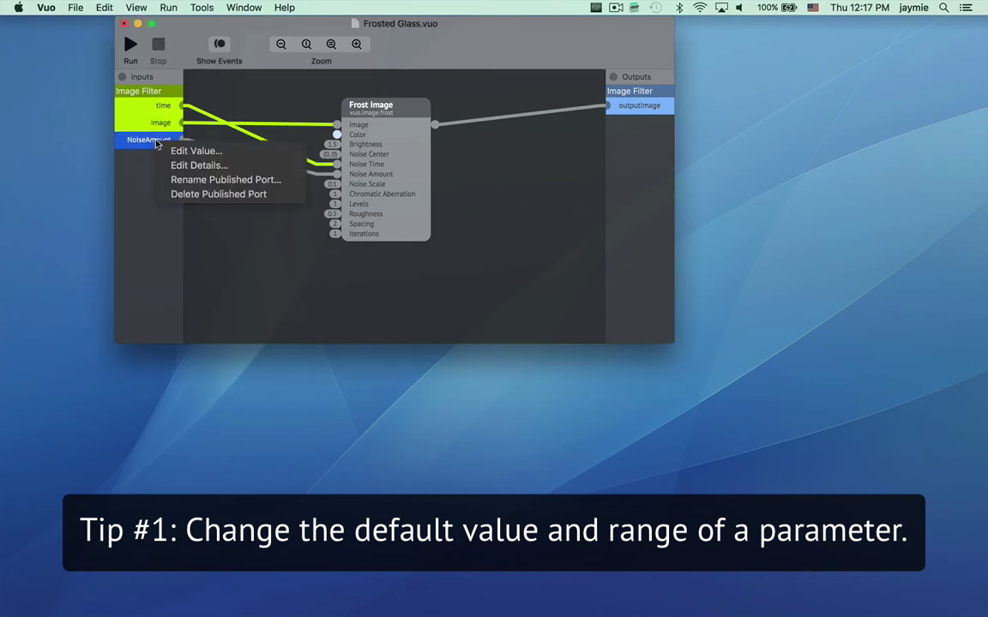
{"action": "left_click", "coordinate": [210, 165]}
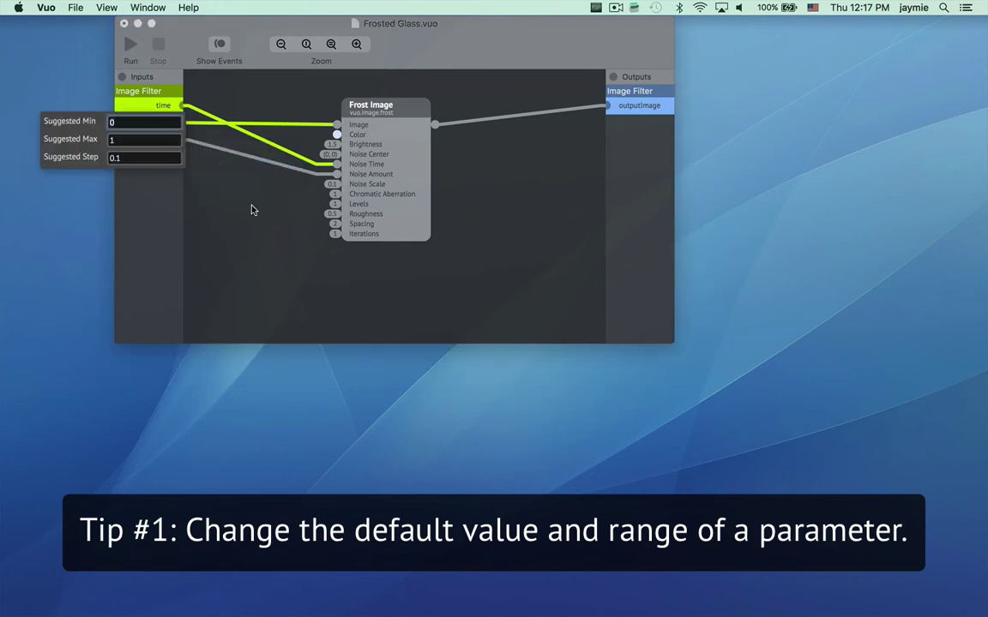
{"action": "double_click", "coordinate": [127, 139]}
{"action": "type", "text": "2"}
{"action": "key", "text": "Return"}
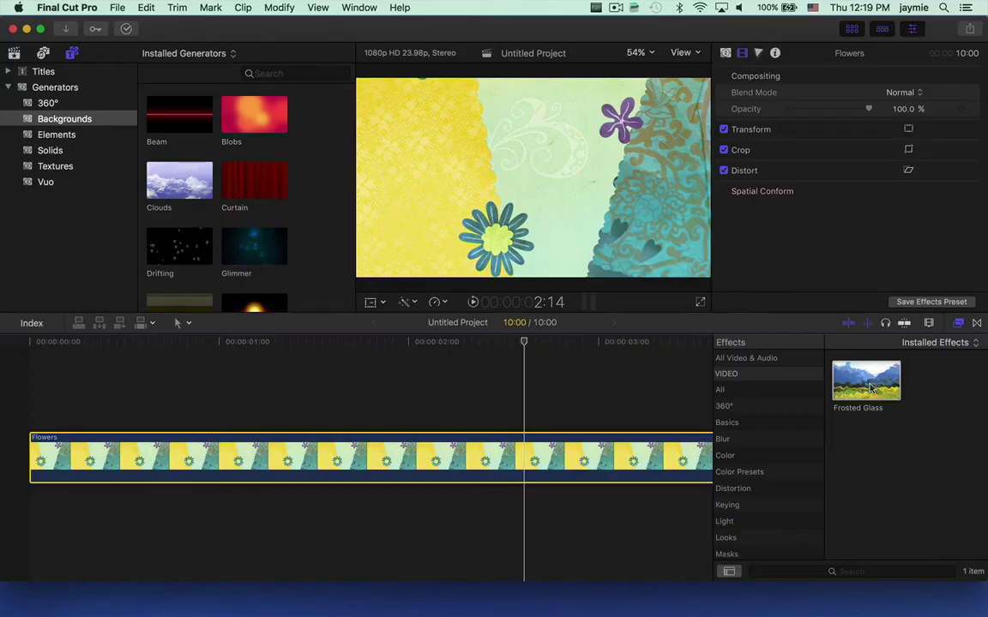
Reapply Frosted Glass to the Flowers clip and raise NoiseAmount to its new maximum 2.0.
{"action": "left_click_drag", "start_coordinate": [870, 388], "coordinate": [655, 439]}
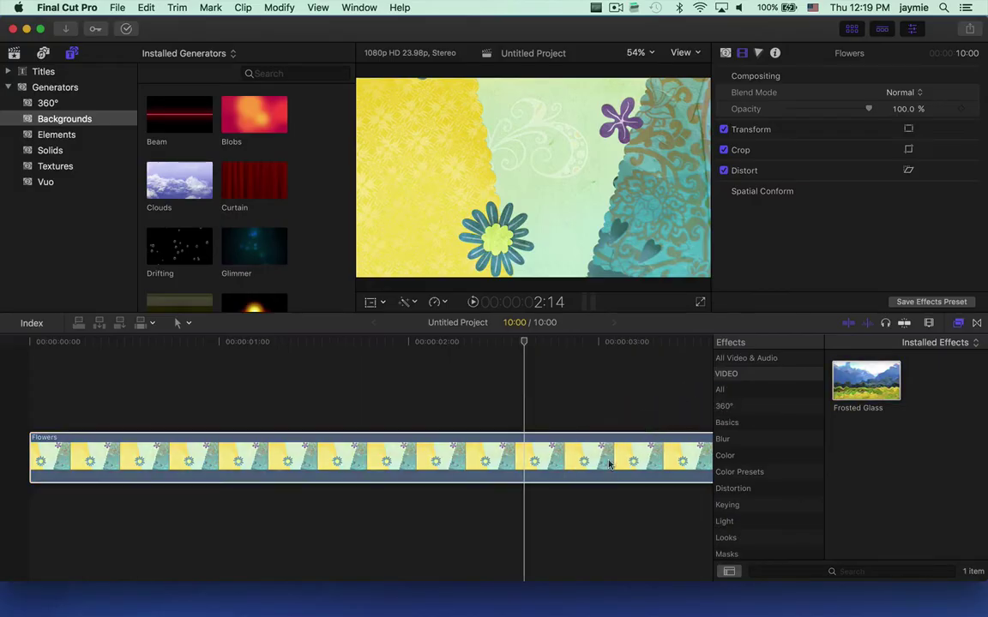
{"action": "left_click_drag", "start_coordinate": [609, 464], "coordinate": [608, 464]}
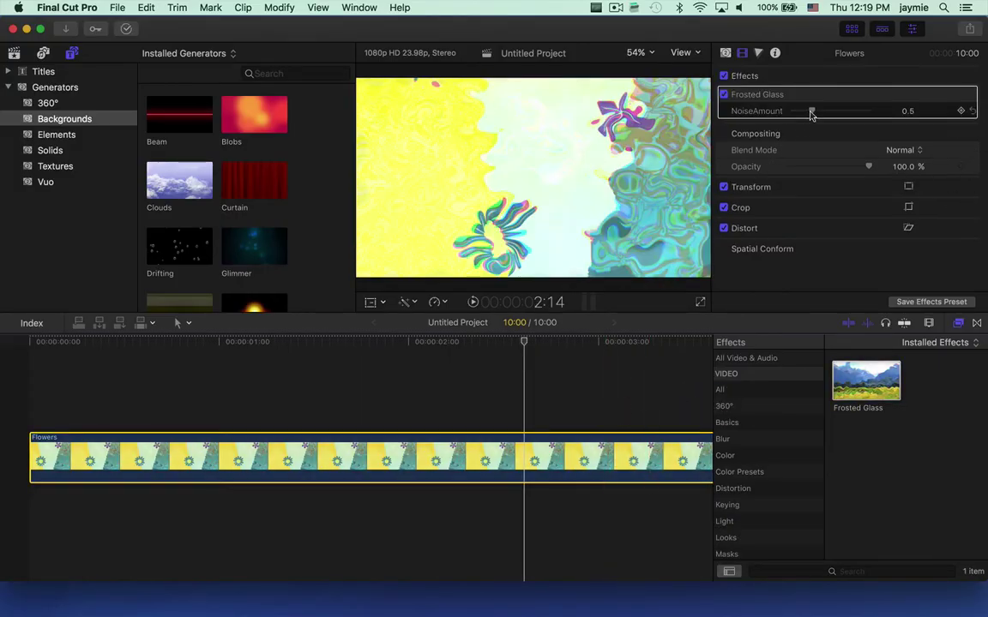
{"action": "left_click_drag", "start_coordinate": [812, 112], "coordinate": [893, 111]}
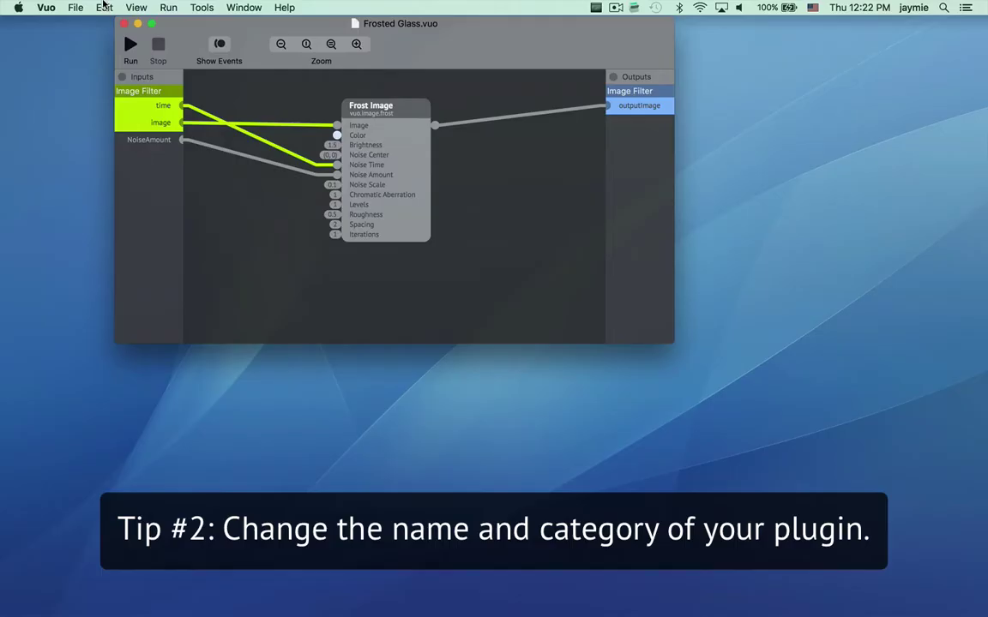
In Composition Information, name it 'My Frost' and set the FxPlug Group to My Plugins.
{"action": "left_click", "coordinate": [103, 7]}
{"action": "left_click", "coordinate": [148, 299]}
{"action": "type", "text": "My Frost"}
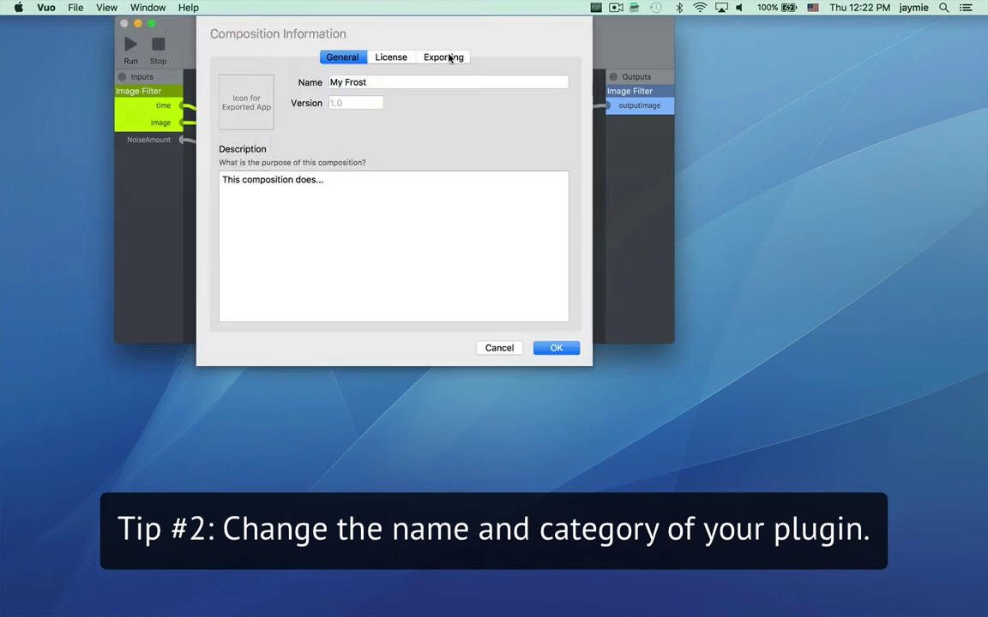
{"action": "left_click", "coordinate": [436, 56]}
{"action": "left_click", "coordinate": [353, 177]}
{"action": "type", "text": "My Plugins"}
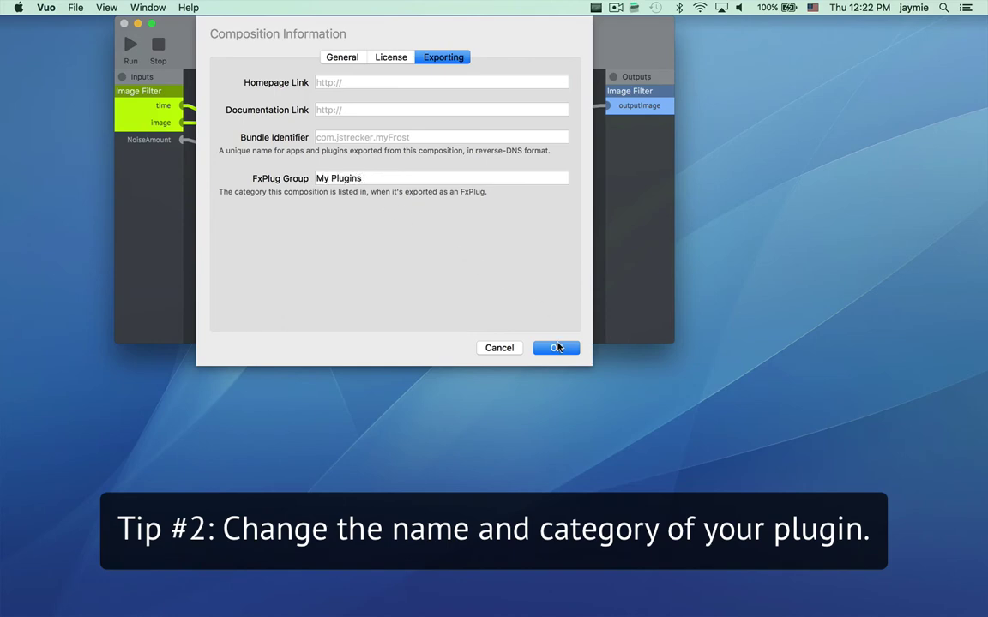
{"action": "left_click", "coordinate": [556, 347]}
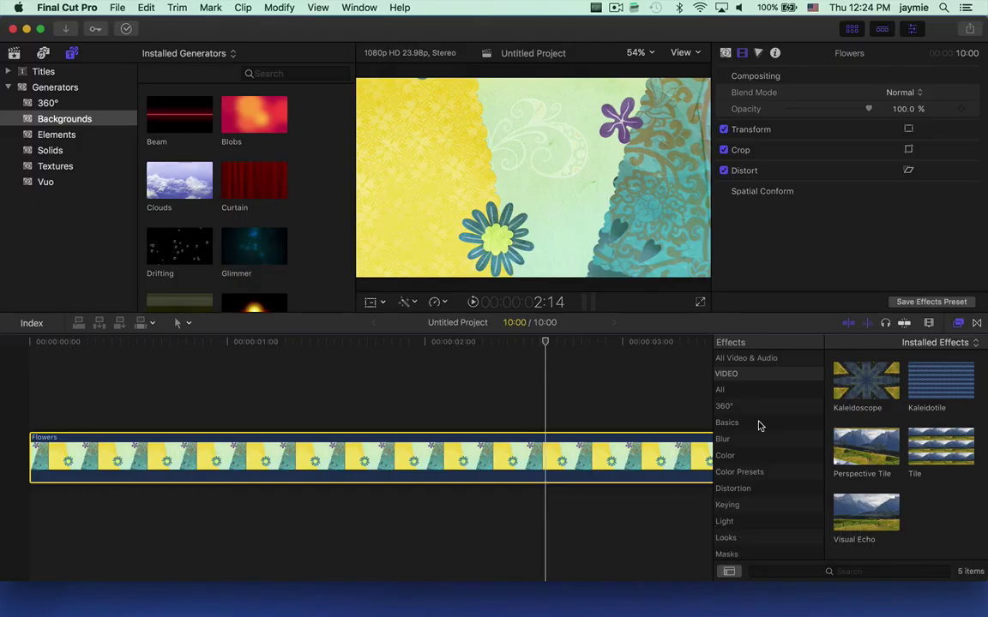
{"action": "scroll", "coordinate": [759, 424], "scroll_direction": "down", "scroll_amount": 3}
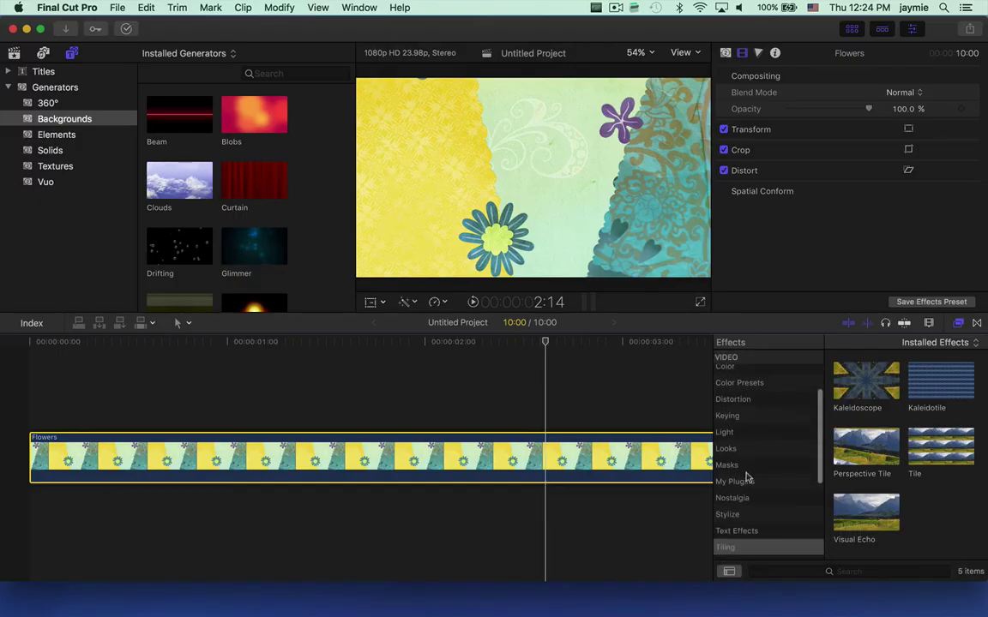
Select the My Plugins category in the Effects browser to reveal the My Frost effect.
{"action": "left_click", "coordinate": [749, 481]}
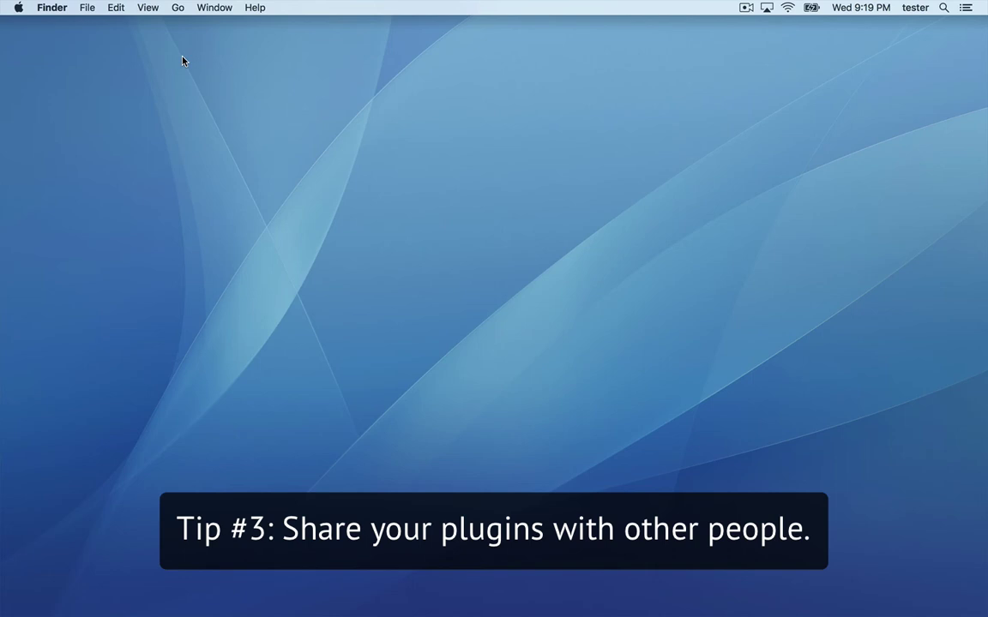
Open the hidden user Library and go to Plug-Ins › FxPlug to find Frosted Glass.fxplug.
{"action": "left_click", "coordinate": [177, 8]}
{"action": "key", "text": "alt"}
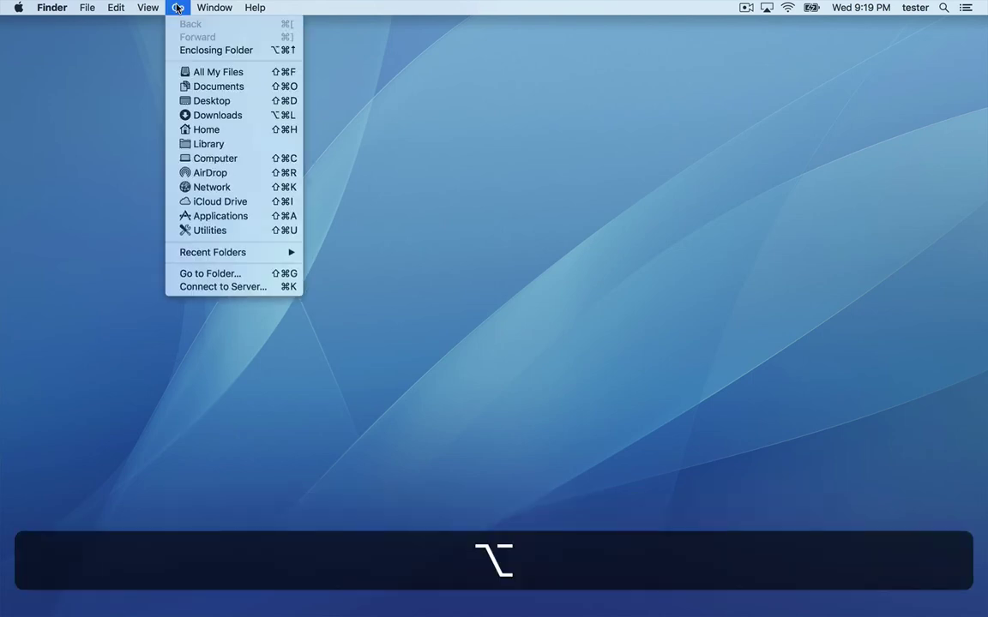
{"action": "left_click", "coordinate": [208, 144]}
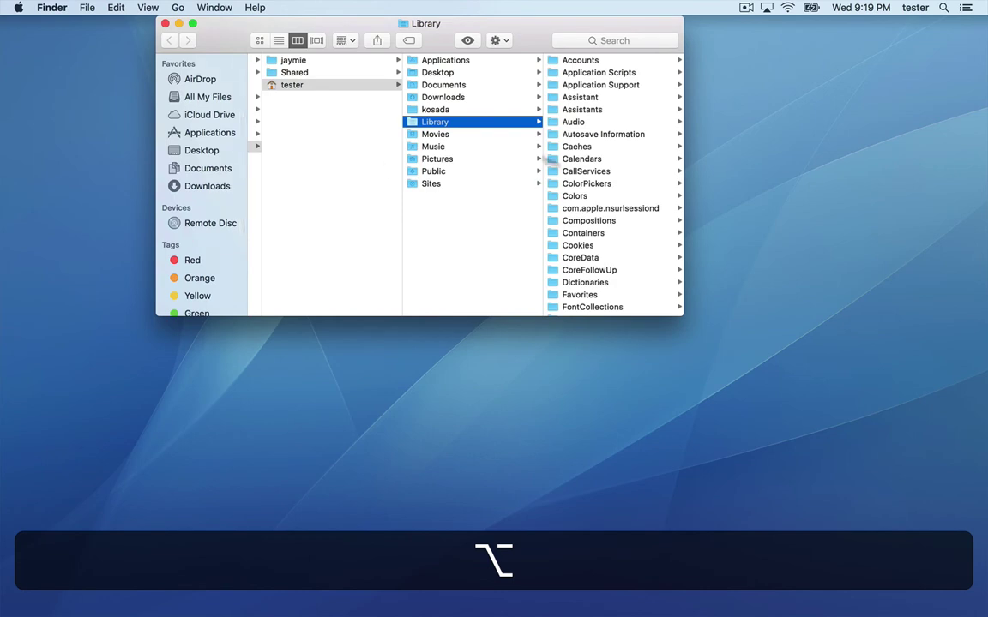
{"action": "scroll", "coordinate": [597, 189], "scroll_direction": "down", "scroll_amount": 5}
{"action": "scroll", "coordinate": [598, 189], "scroll_direction": "down", "scroll_amount": 5}
{"action": "left_click", "coordinate": [588, 137]}
{"action": "left_click", "coordinate": [584, 60]}
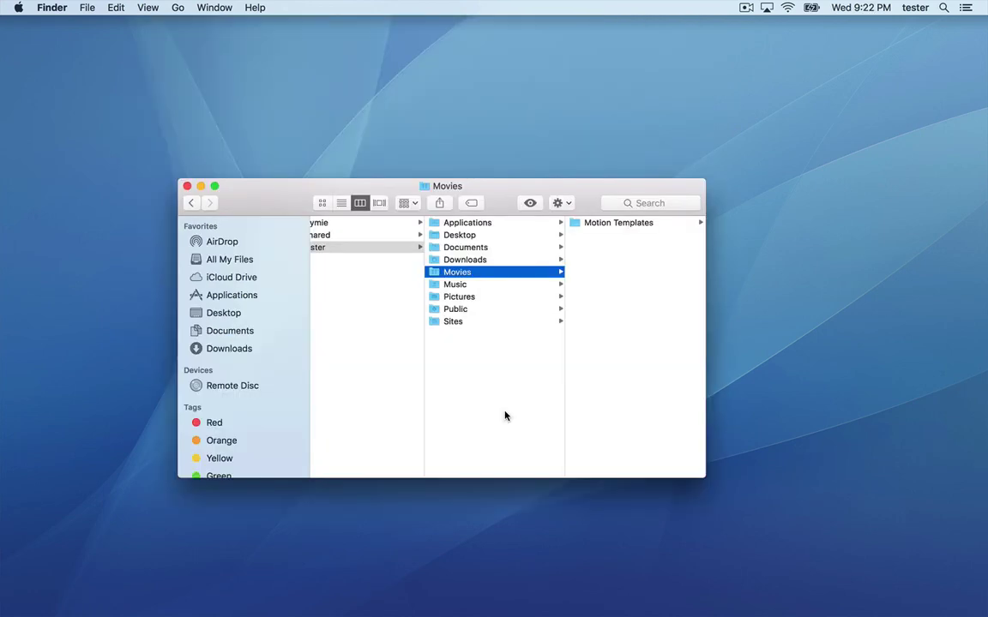
Browse Movies › Motion Templates › Effects › Vuo to find the Frosted Glass template.
{"action": "left_click", "coordinate": [604, 222]}
{"action": "left_click", "coordinate": [612, 224]}
{"action": "left_click", "coordinate": [612, 224]}
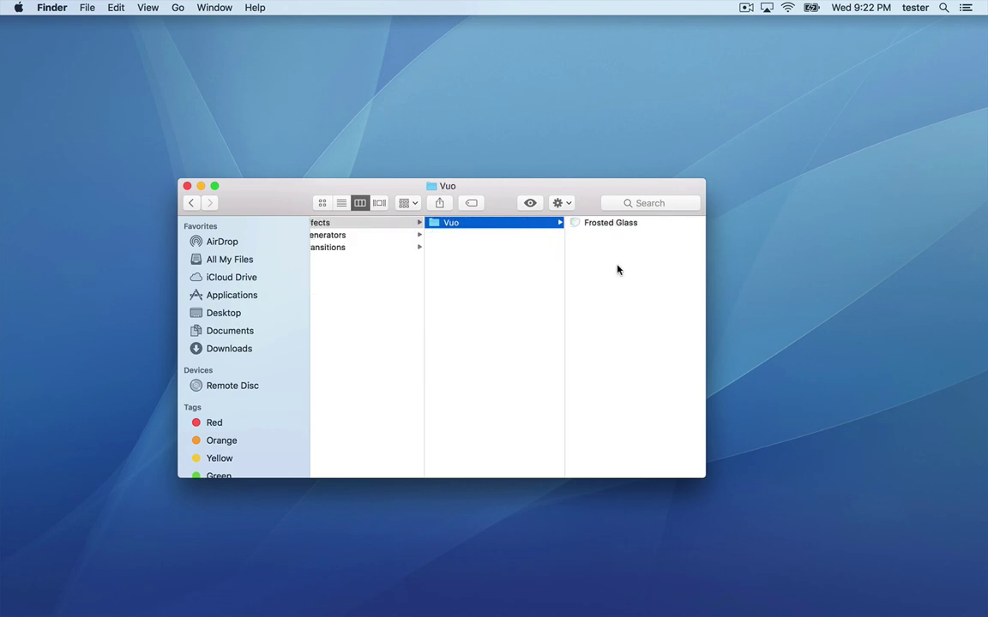